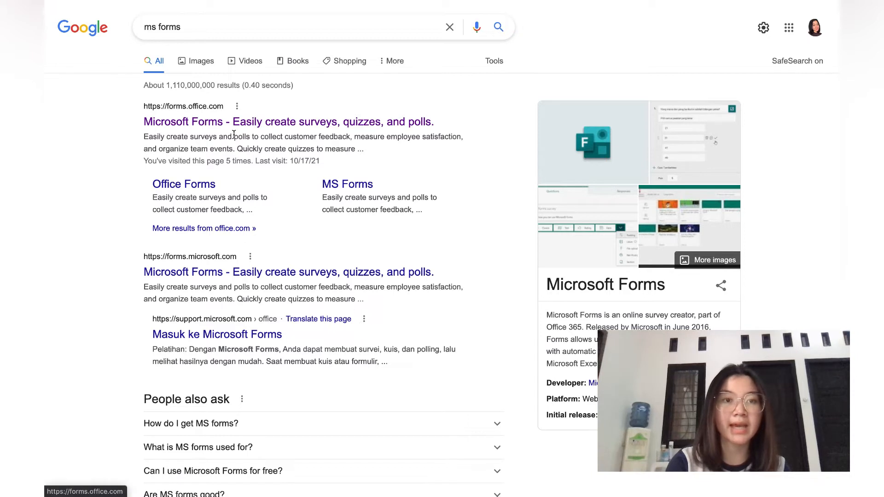
Step: Open the Microsoft Forms site and the "Pengaruh pandemi terhadap minat berbelanja di e-commerce" form that has 37 responses
{"action": "left_click", "coordinate": [191, 124]}
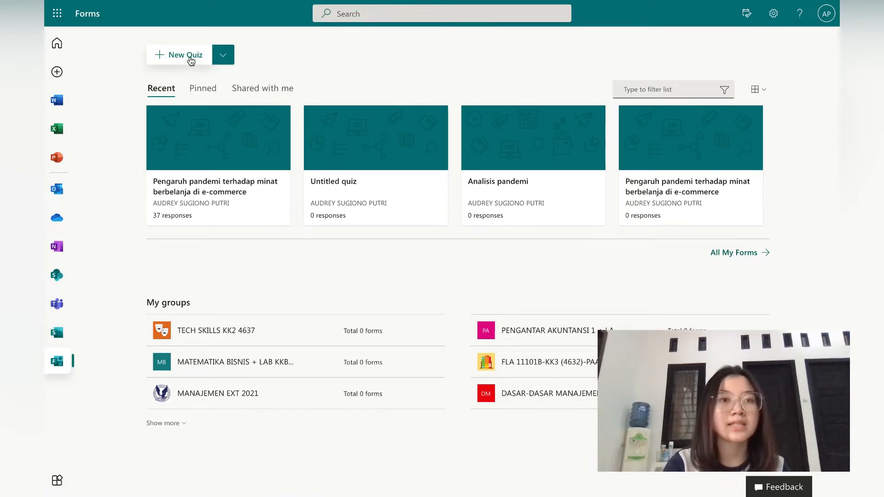
{"action": "left_click", "coordinate": [252, 202]}
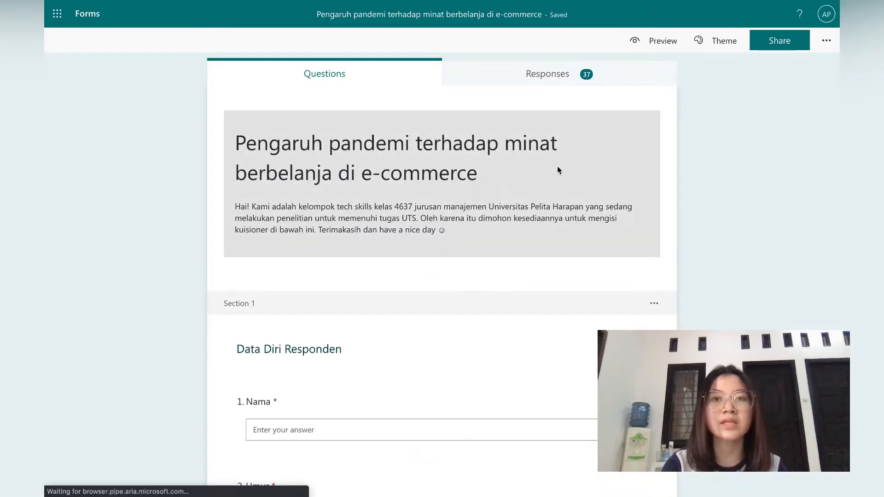
Step: Open the form header for editing and examine its title and introductory description
{"action": "left_click", "coordinate": [447, 149]}
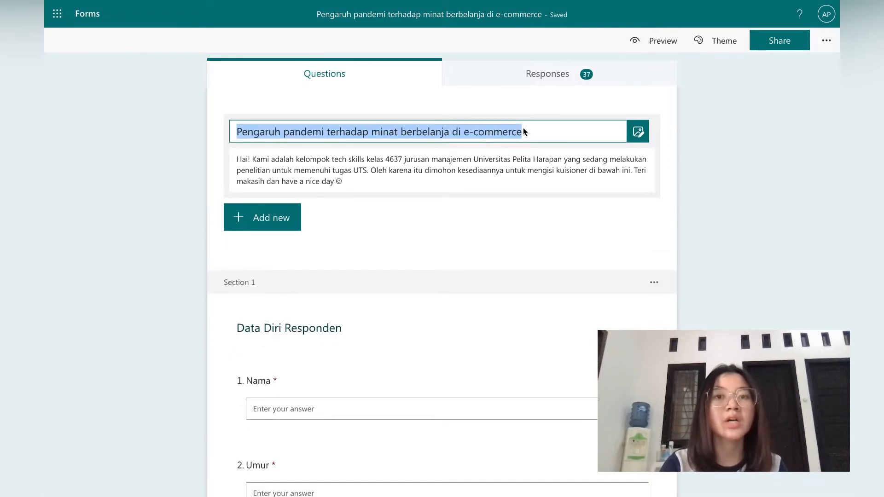
{"action": "left_click", "coordinate": [354, 180]}
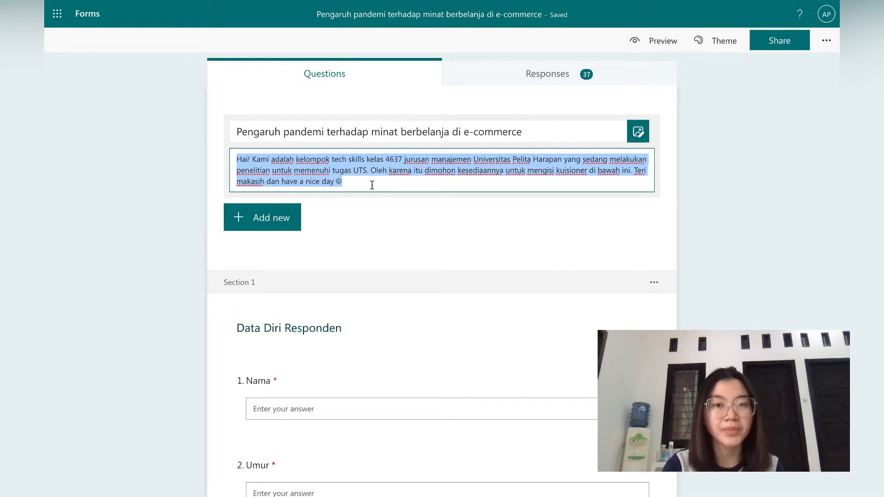
{"action": "left_click", "coordinate": [354, 185]}
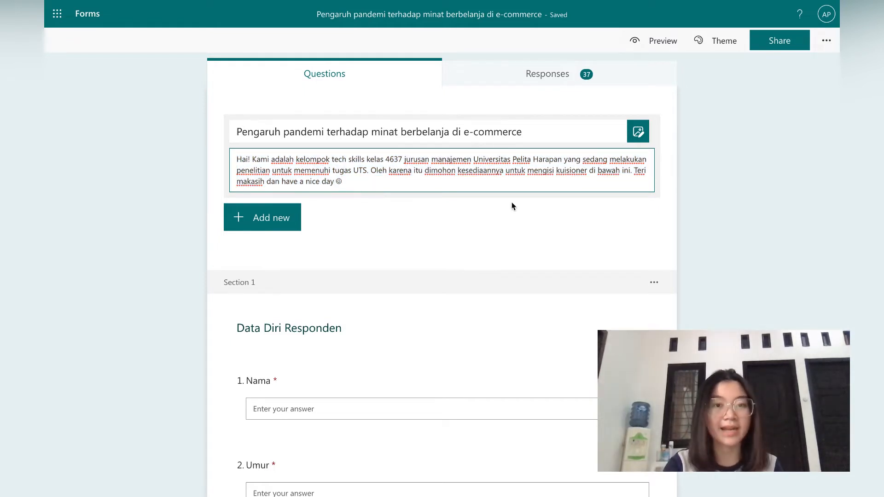
{"action": "left_click", "coordinate": [478, 224]}
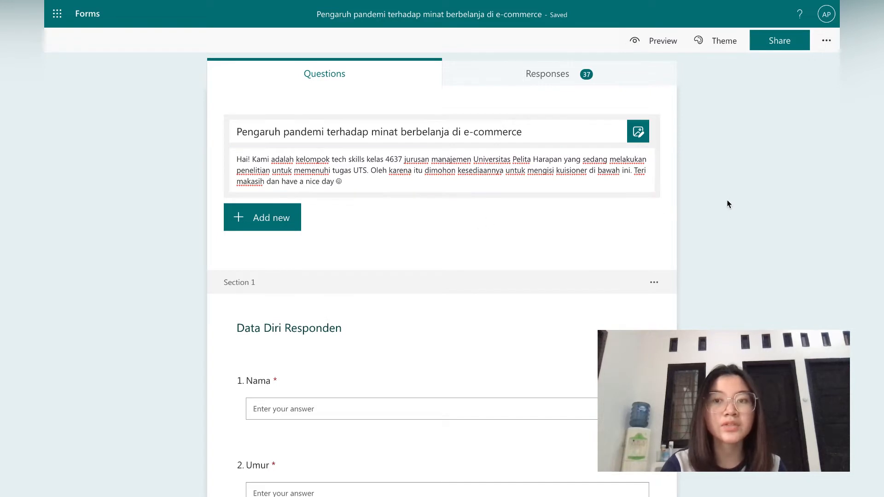
Step: Examine the question types that can be added beneath the form header, including the additional ones such as Section
{"action": "scroll", "coordinate": [440, 228], "scroll_direction": "down", "scroll_amount": 1}
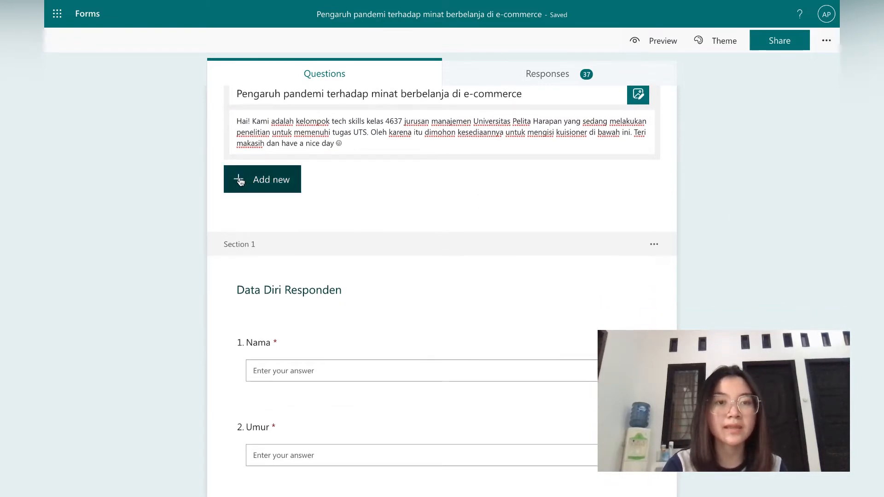
{"action": "left_click", "coordinate": [240, 179]}
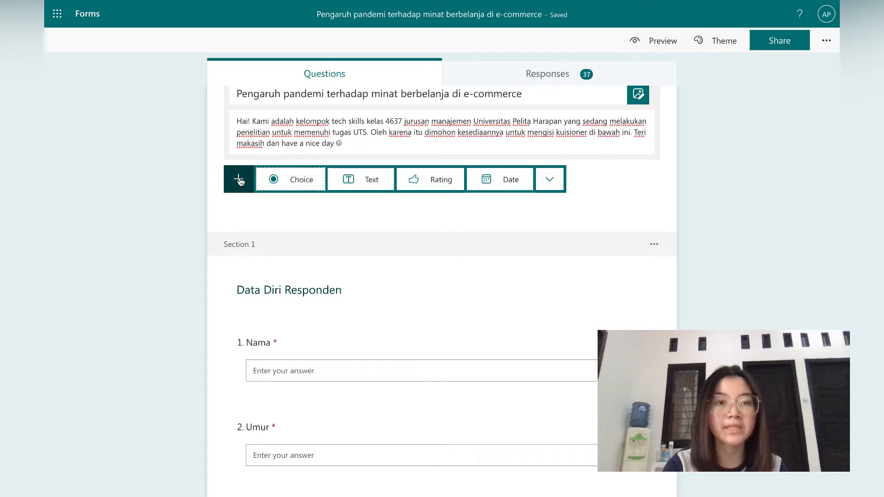
{"action": "left_click", "coordinate": [551, 184]}
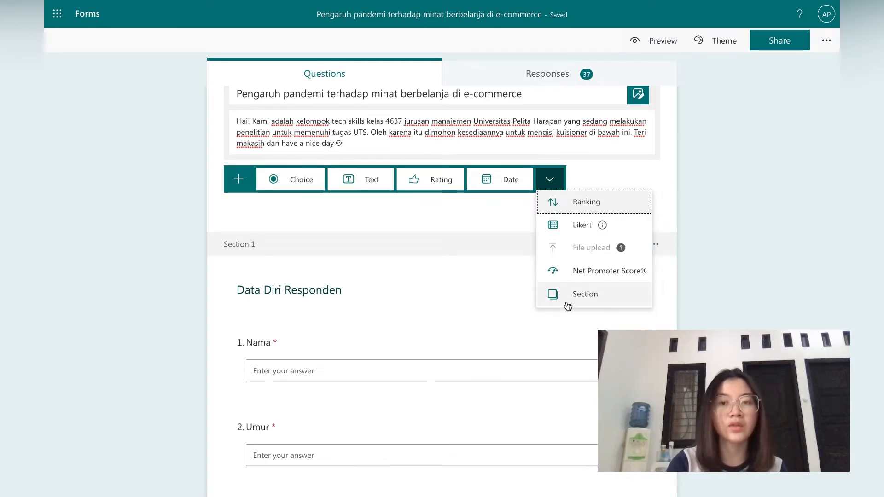
{"action": "left_click", "coordinate": [463, 247]}
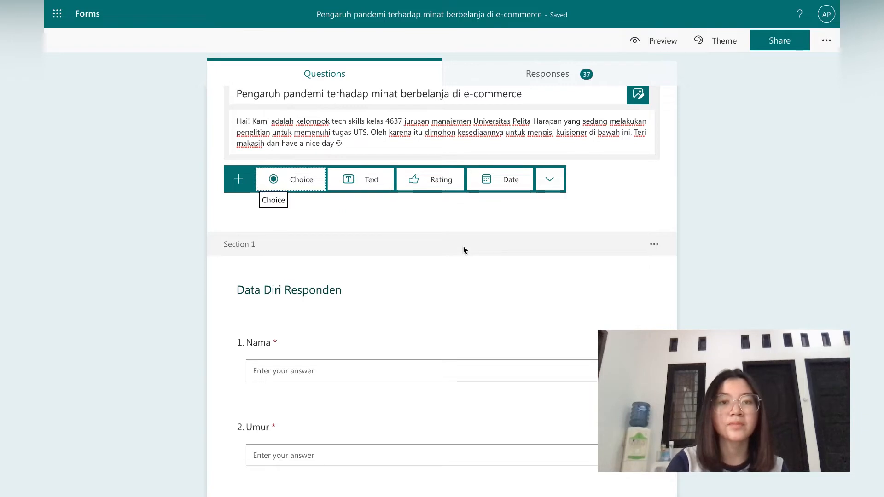
Step: Open the Section 1 title "Data Diri Responden" for editing and display the question types that can be added below it
{"action": "scroll", "coordinate": [463, 245], "scroll_direction": "down", "scroll_amount": 3}
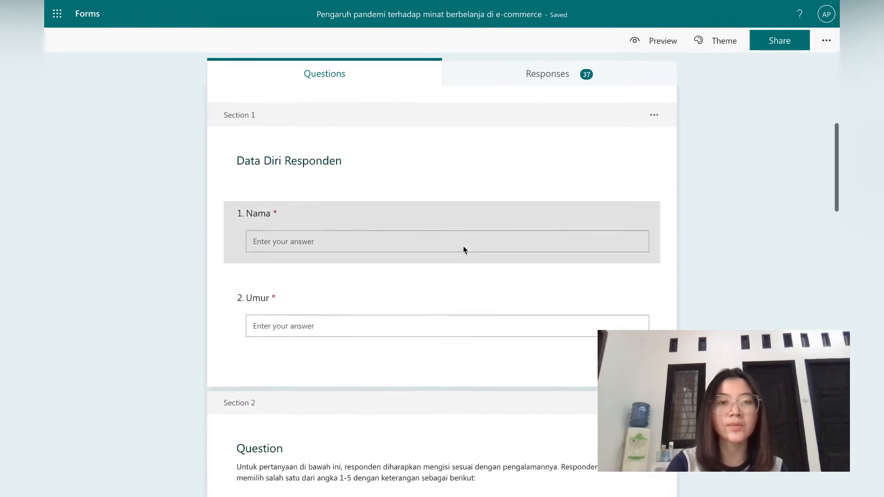
{"action": "left_click", "coordinate": [419, 151]}
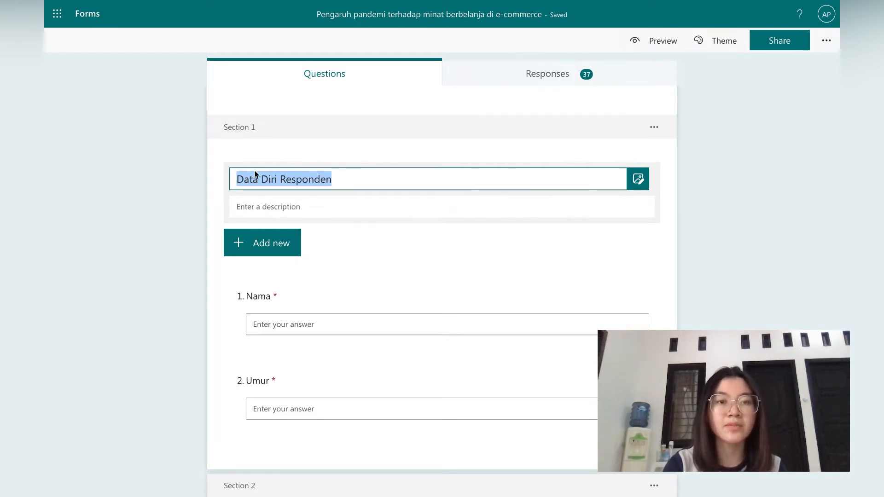
{"action": "scroll", "coordinate": [403, 210], "scroll_direction": "down", "scroll_amount": 1}
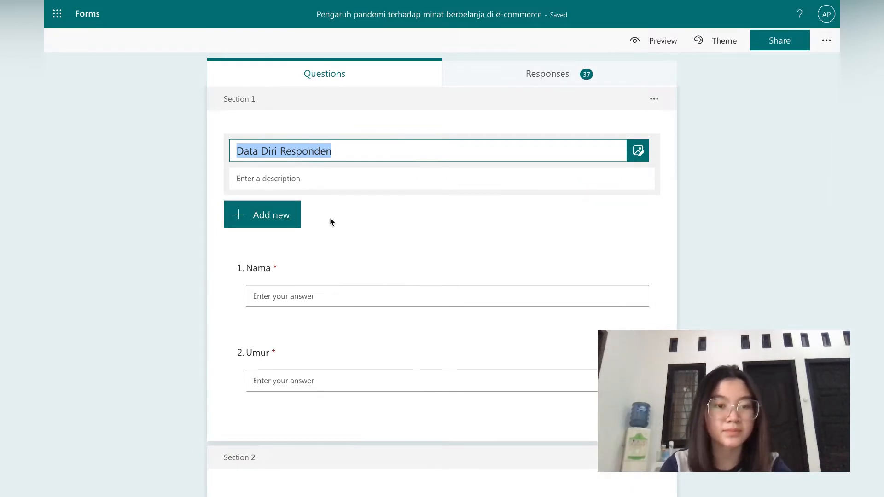
{"action": "left_click", "coordinate": [292, 217]}
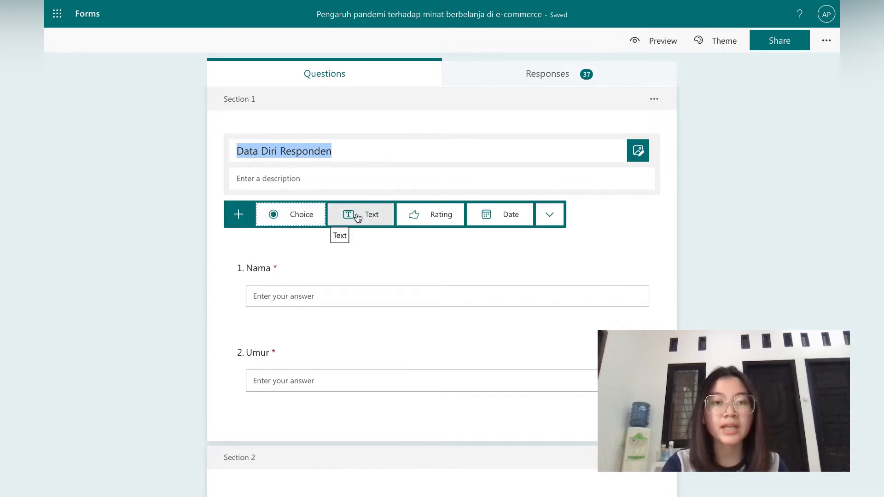
Step: Open question 1 "Nama" for editing and display the question types that can be added after it
{"action": "left_click", "coordinate": [331, 270]}
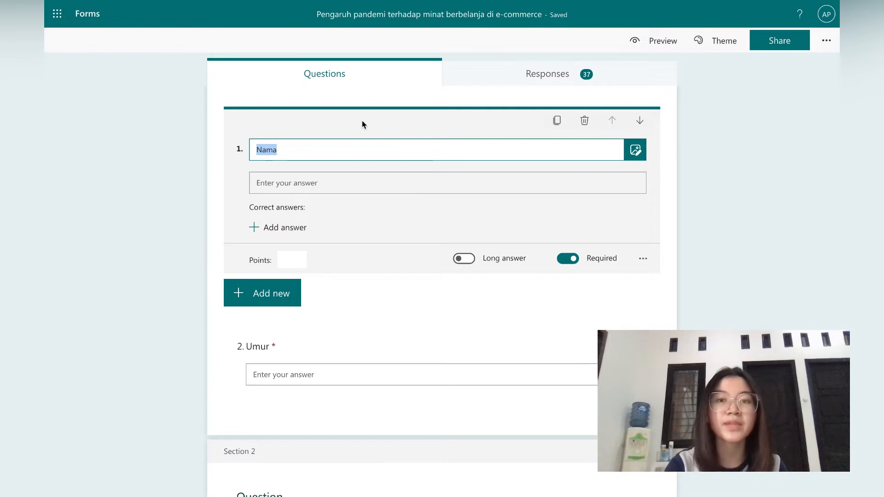
{"action": "left_click", "coordinate": [294, 151]}
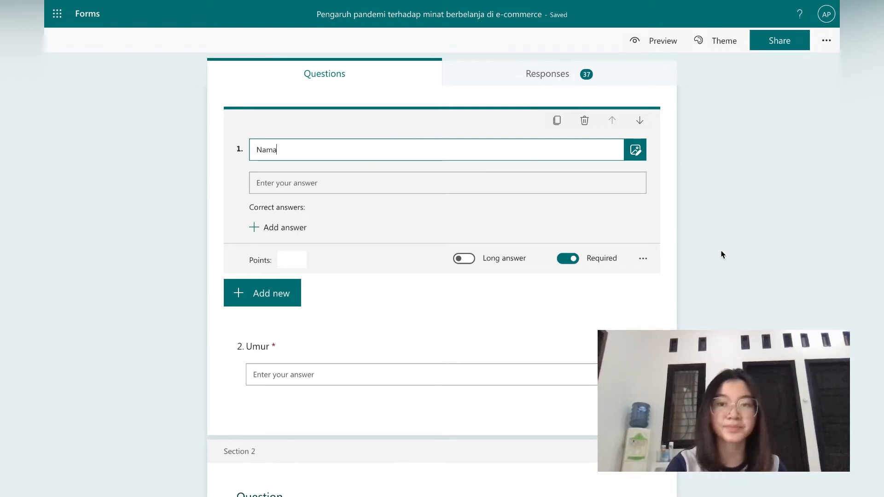
{"action": "left_click", "coordinate": [272, 292]}
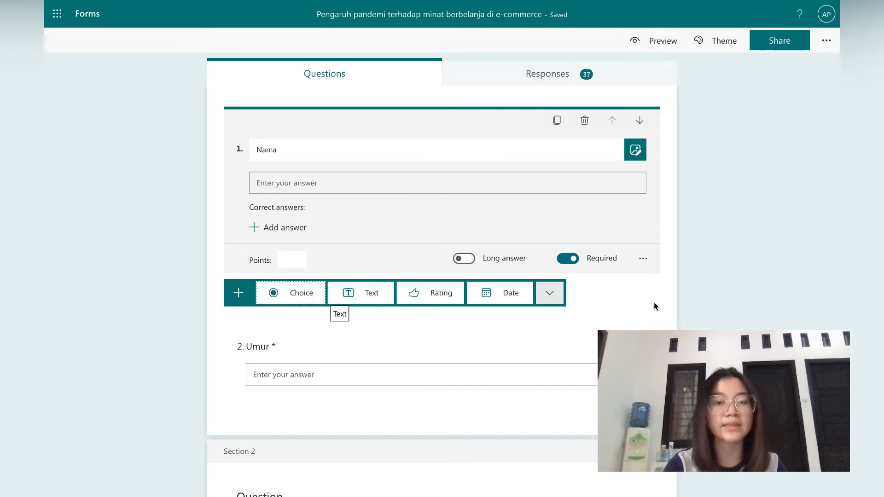
{"action": "left_click", "coordinate": [703, 296]}
Step: Open question 2 "Umur" for editing and examine all question types that can be added after it, including Section
{"action": "scroll", "coordinate": [571, 294], "scroll_direction": "down", "scroll_amount": 1}
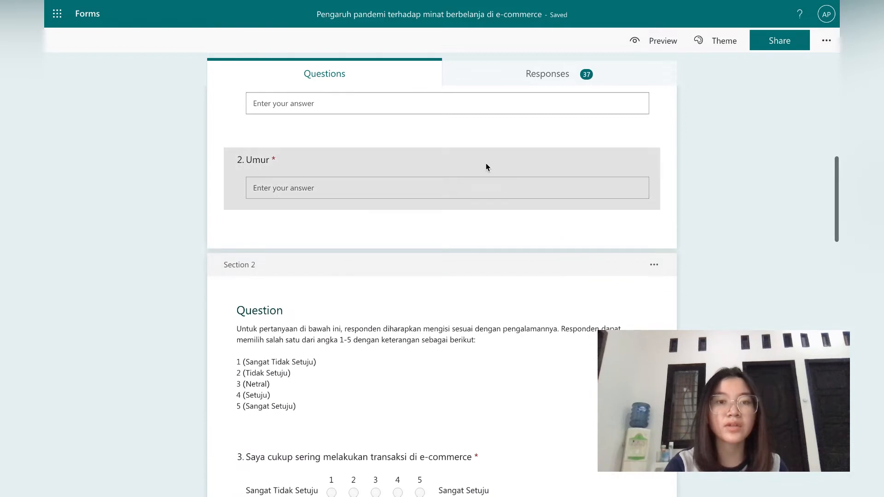
{"action": "left_click", "coordinate": [486, 164]}
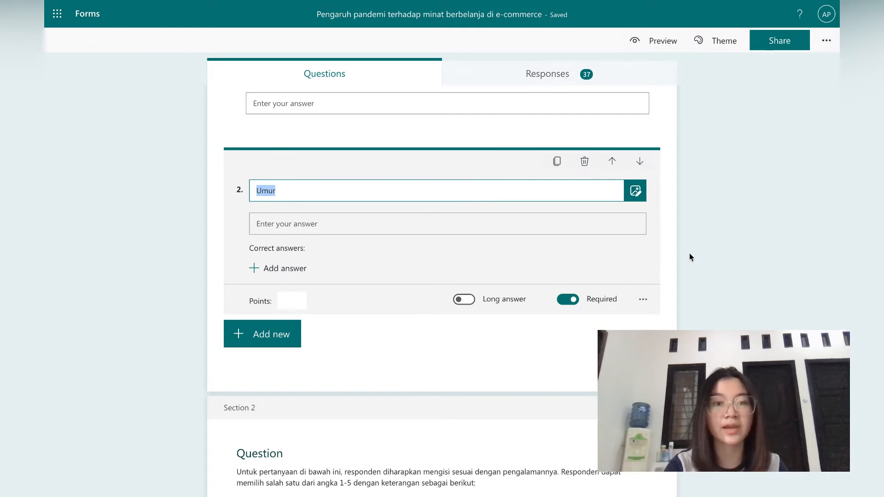
{"action": "scroll", "coordinate": [576, 232], "scroll_direction": "down", "scroll_amount": 2}
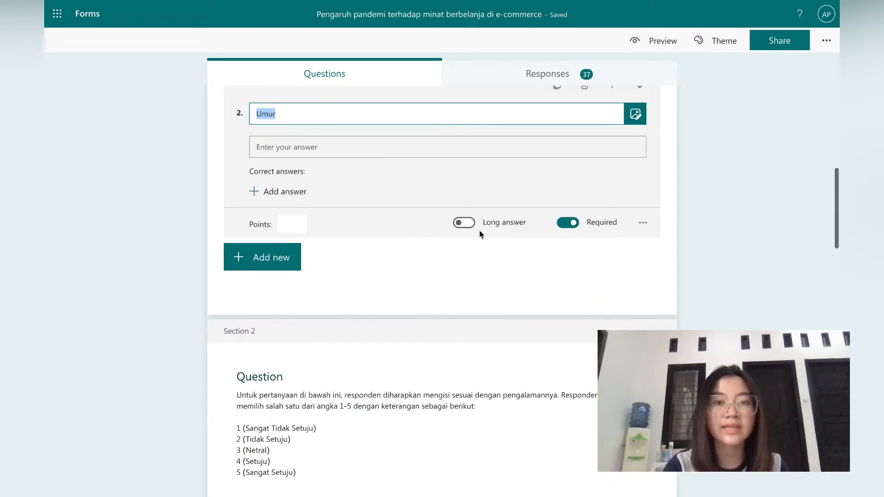
{"action": "left_click", "coordinate": [286, 260]}
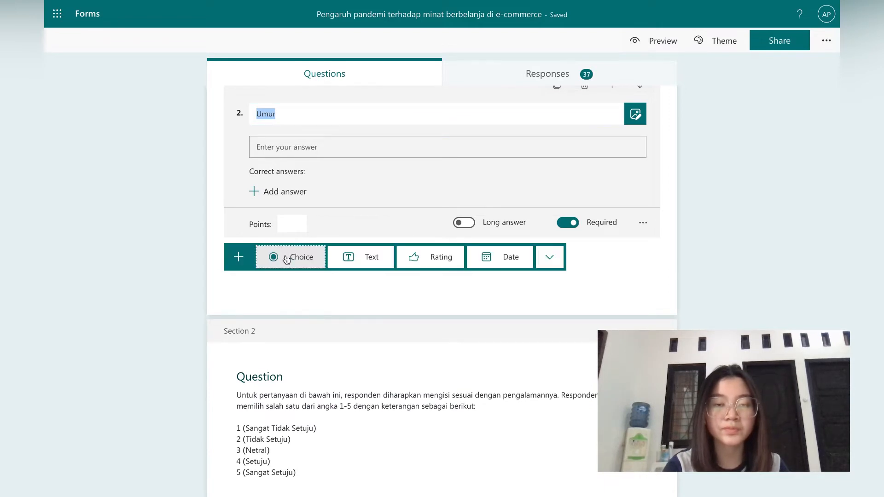
{"action": "left_click", "coordinate": [551, 259]}
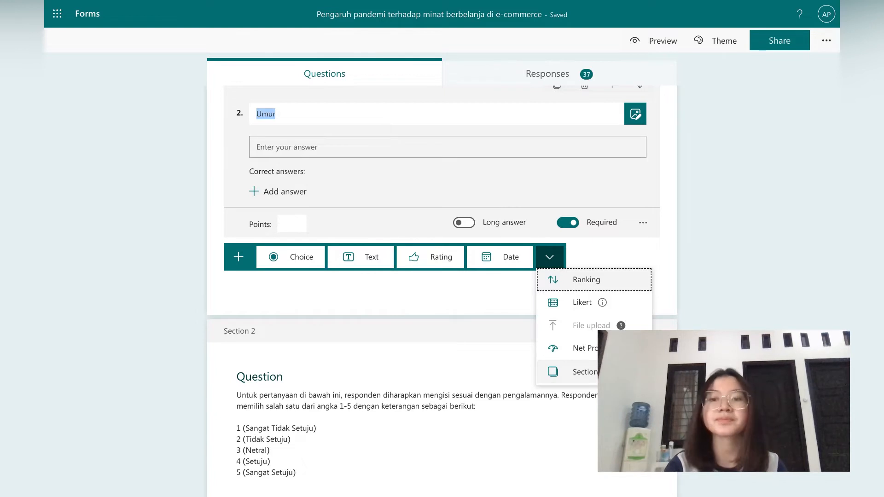
{"action": "left_click", "coordinate": [741, 260]}
Step: Open the Section 2 header "Question" for editing and examine its description with the 1-5 answer scale
{"action": "scroll", "coordinate": [630, 221], "scroll_direction": "down", "scroll_amount": 1}
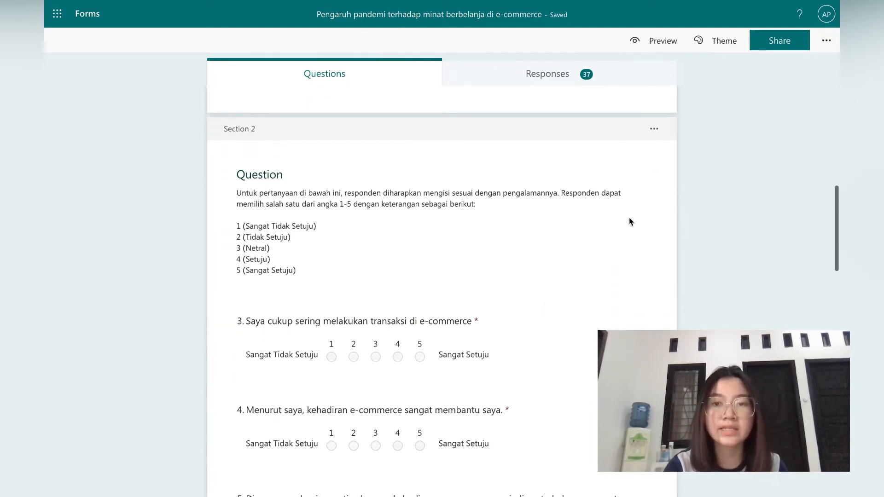
{"action": "scroll", "coordinate": [630, 221], "scroll_direction": "down", "scroll_amount": 1}
{"action": "left_click", "coordinate": [432, 163]}
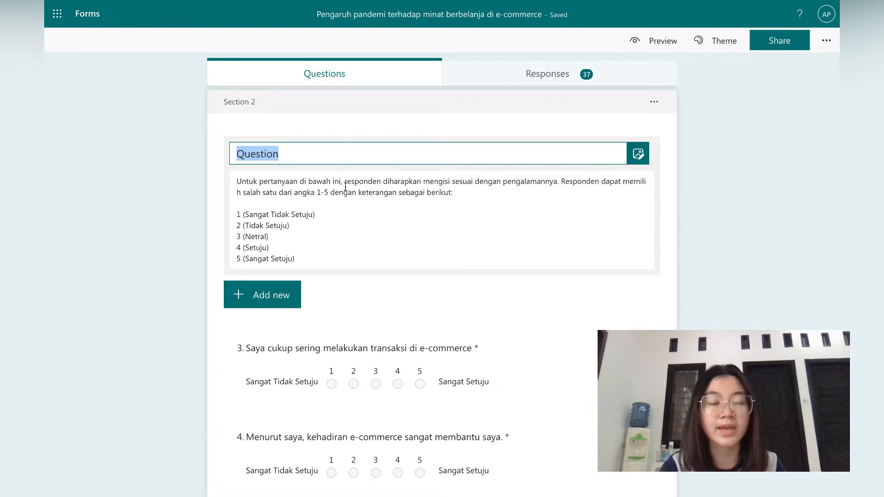
{"action": "left_click", "coordinate": [317, 192]}
{"action": "left_click", "coordinate": [310, 214]}
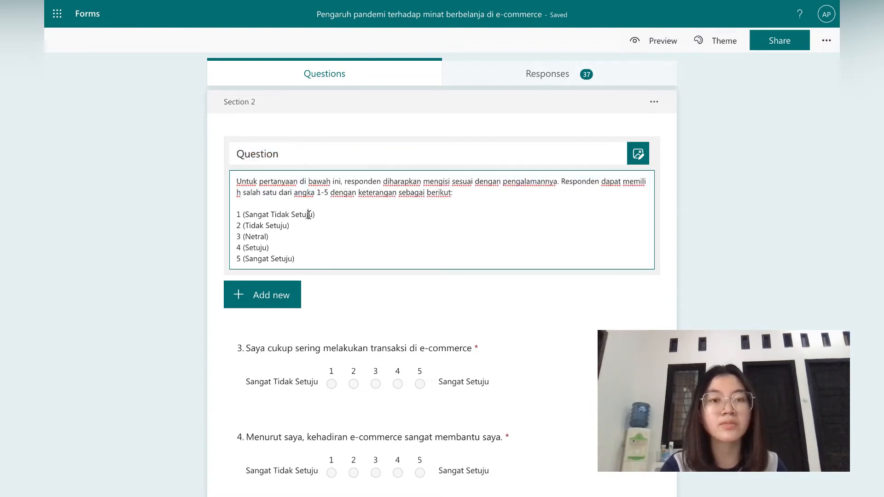
{"action": "left_click", "coordinate": [313, 259]}
{"action": "scroll", "coordinate": [350, 233], "scroll_direction": "down", "scroll_amount": 1}
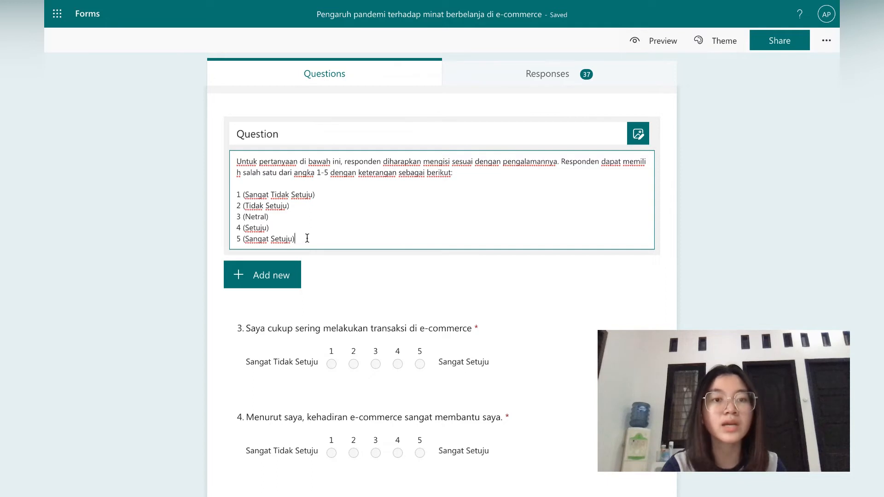
Step: Display the question types available under the Section 2 header, and open the wording of rating question 3 for editing
{"action": "scroll", "coordinate": [333, 254], "scroll_direction": "down", "scroll_amount": 2}
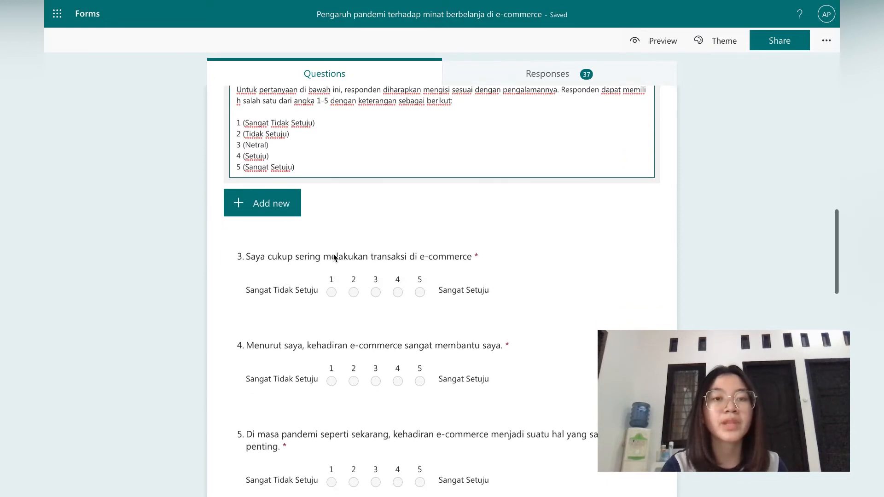
{"action": "left_click", "coordinate": [290, 197]}
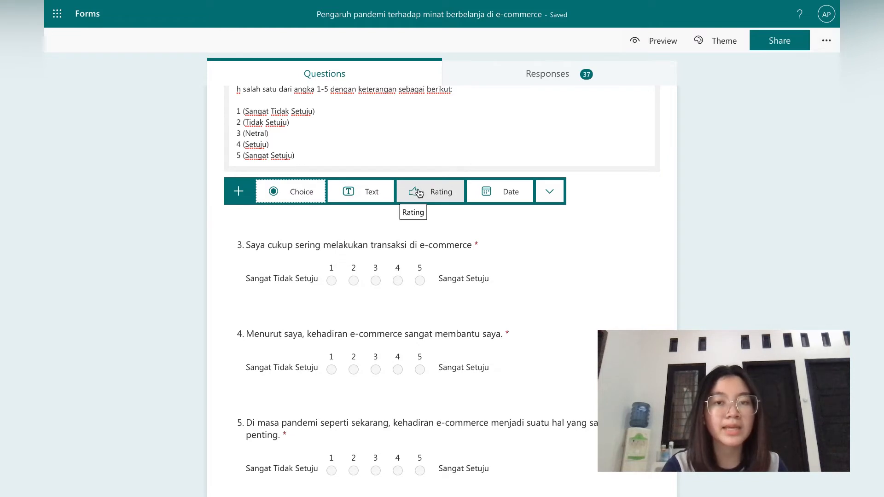
{"action": "left_click", "coordinate": [520, 242]}
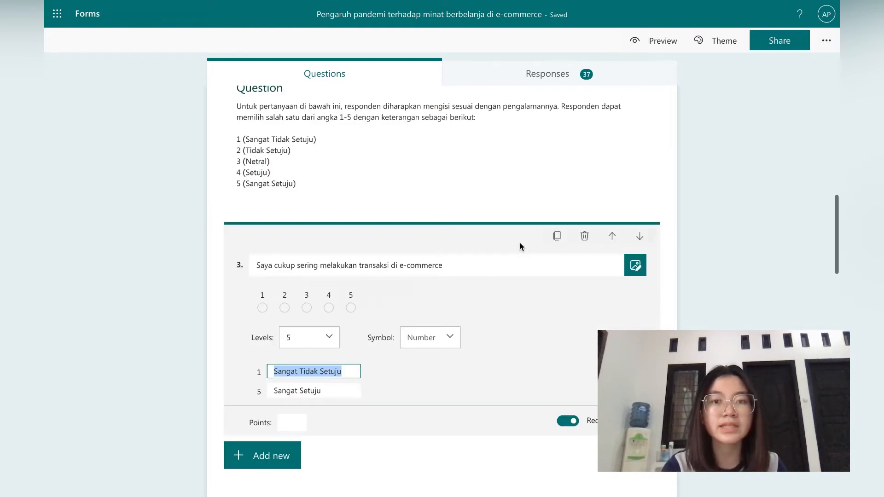
{"action": "scroll", "coordinate": [479, 233], "scroll_direction": "down", "scroll_amount": 2}
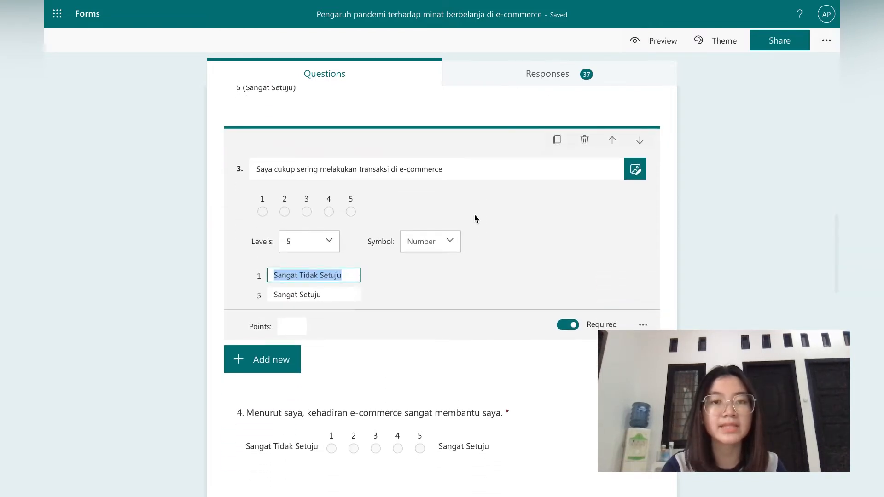
{"action": "left_click", "coordinate": [454, 171]}
{"action": "left_click", "coordinate": [453, 171]}
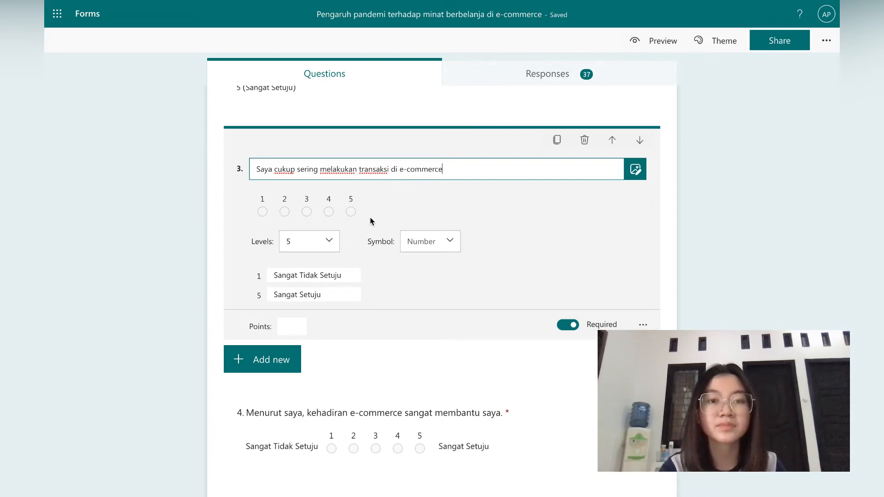
Step: Examine the Levels and Symbol choices of rating question 3 without changing them
{"action": "left_click", "coordinate": [330, 244]}
{"action": "scroll", "coordinate": [374, 232], "scroll_direction": "down", "scroll_amount": 1}
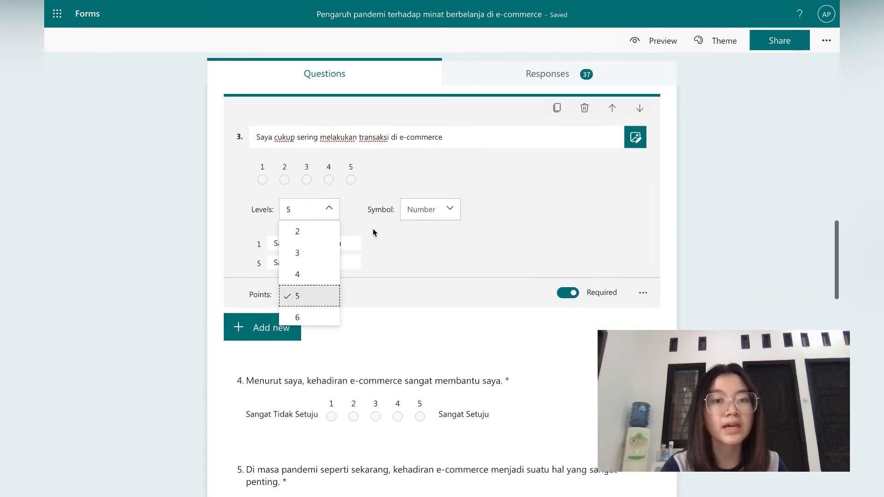
{"action": "left_click", "coordinate": [327, 207]}
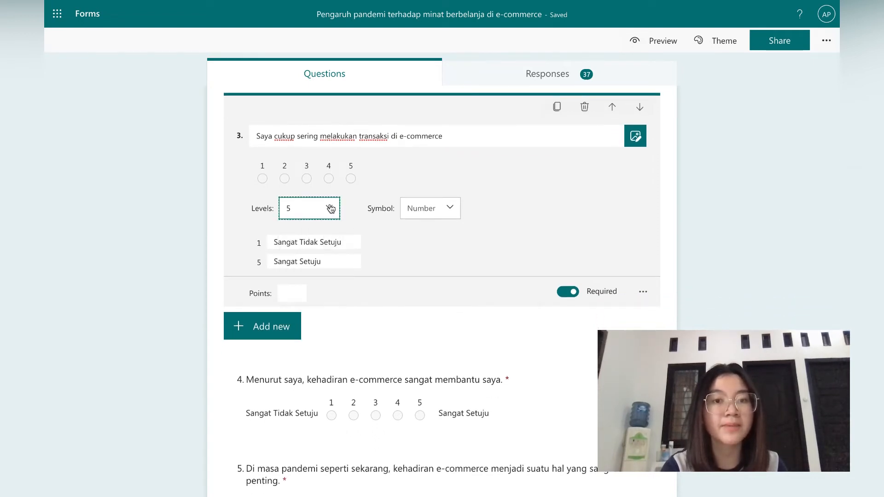
{"action": "left_click", "coordinate": [450, 212]}
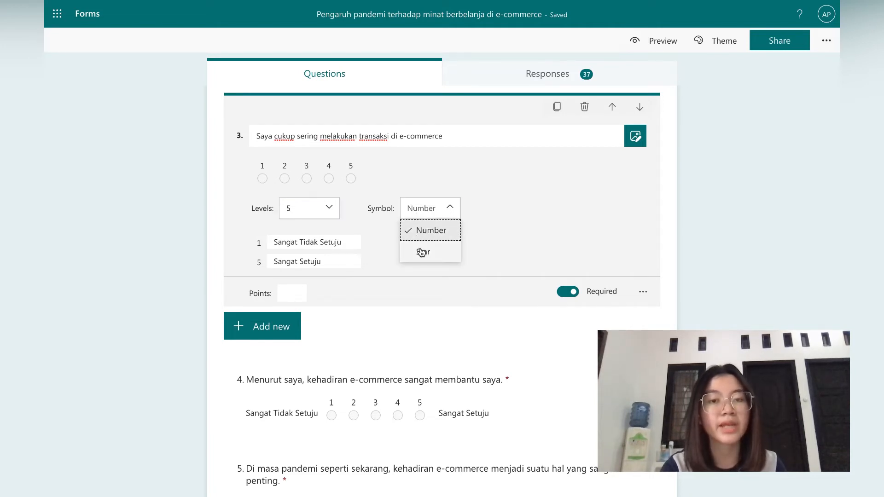
{"action": "left_click", "coordinate": [451, 210]}
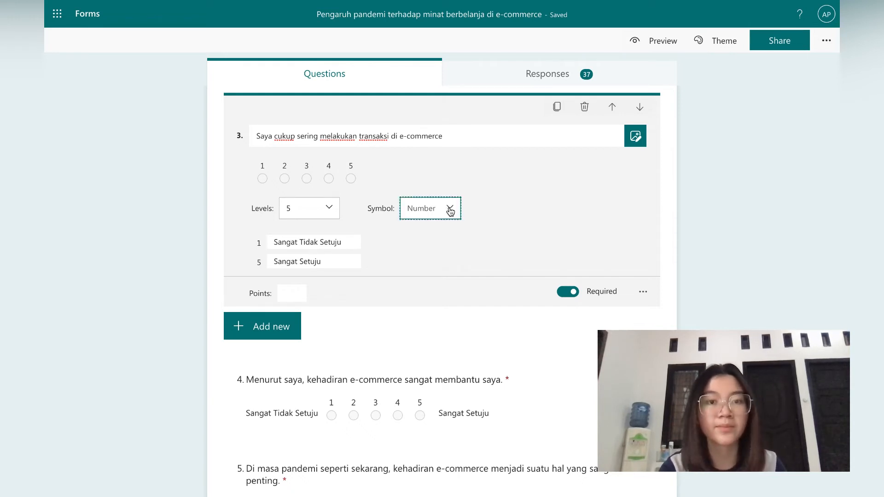
Step: Examine the labels of rating question 3's scale ends, "Sangat Tidak Setuju" for 1 and "Sangat Setuju" for 5
{"action": "left_click", "coordinate": [344, 241]}
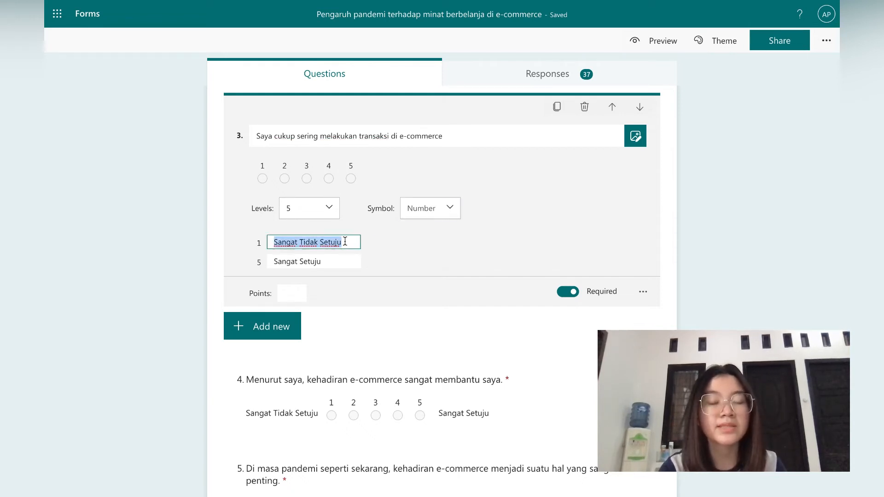
{"action": "left_click", "coordinate": [345, 242]}
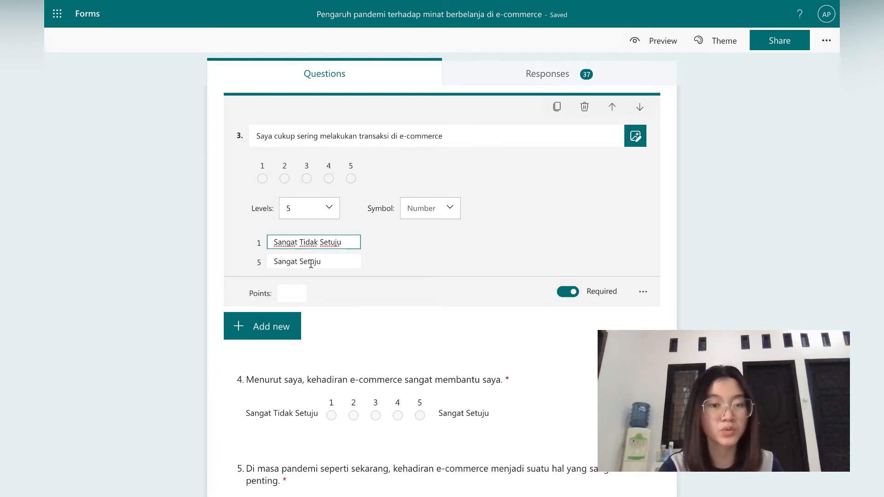
{"action": "left_click", "coordinate": [420, 253]}
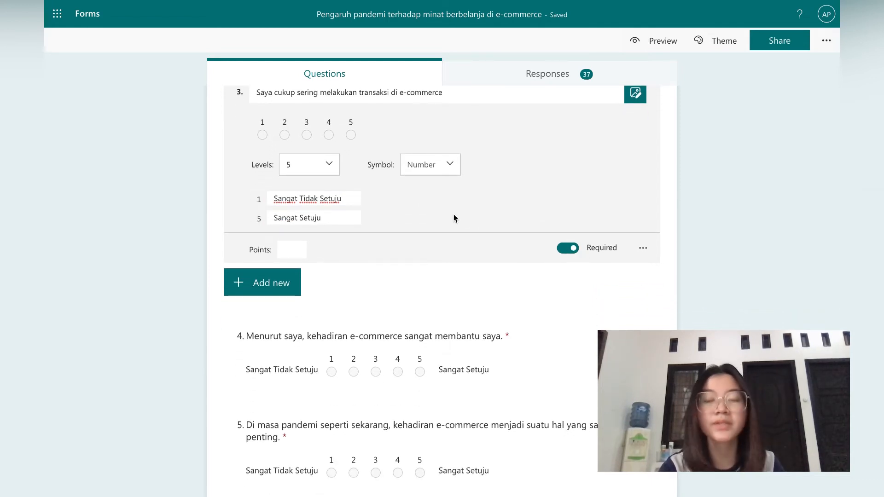
Step: Display the question types that can be added after question 3, and examine the settings of rating question 4
{"action": "scroll", "coordinate": [454, 215], "scroll_direction": "down", "scroll_amount": 2}
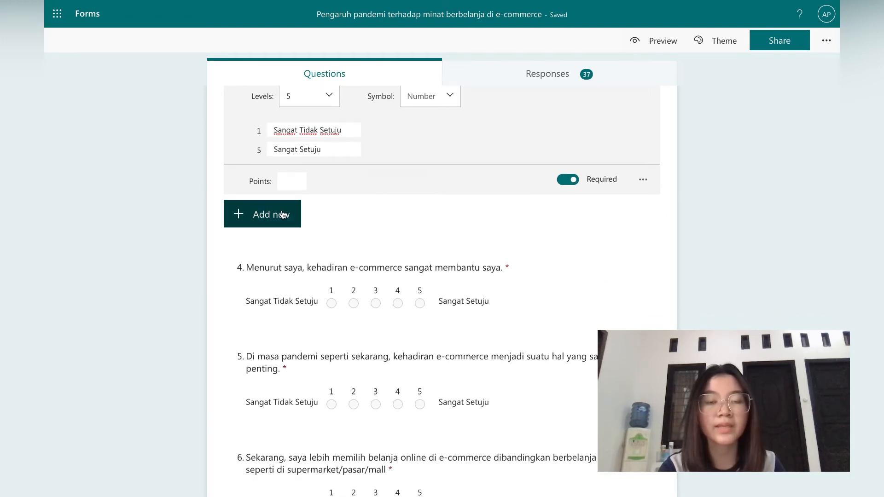
{"action": "left_click", "coordinate": [283, 214]}
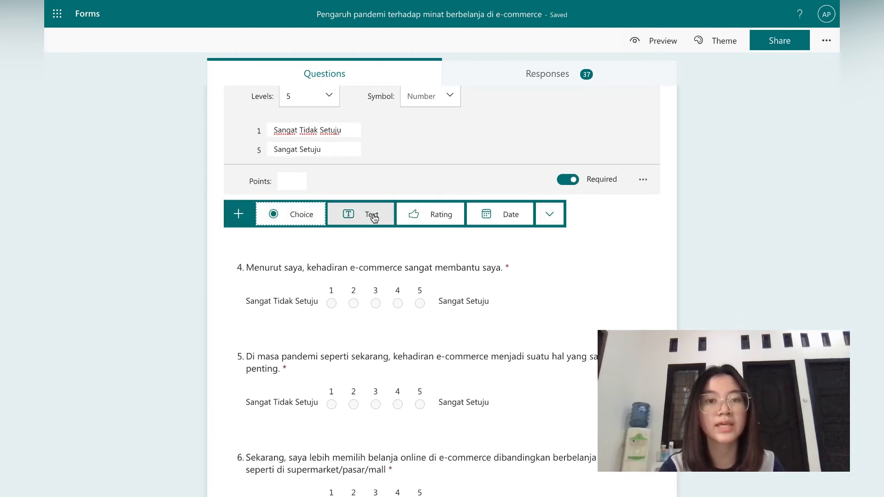
{"action": "left_click", "coordinate": [545, 271]}
{"action": "scroll", "coordinate": [618, 291], "scroll_direction": "down", "scroll_amount": 2}
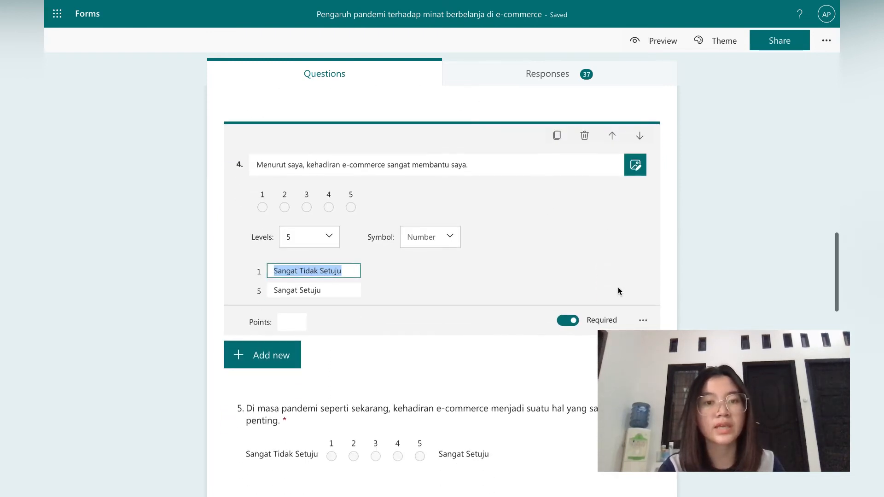
{"action": "left_click", "coordinate": [700, 289]}
Step: Review the remaining rating questions of the survey down to question 15
{"action": "scroll", "coordinate": [634, 323], "scroll_direction": "down", "scroll_amount": 3}
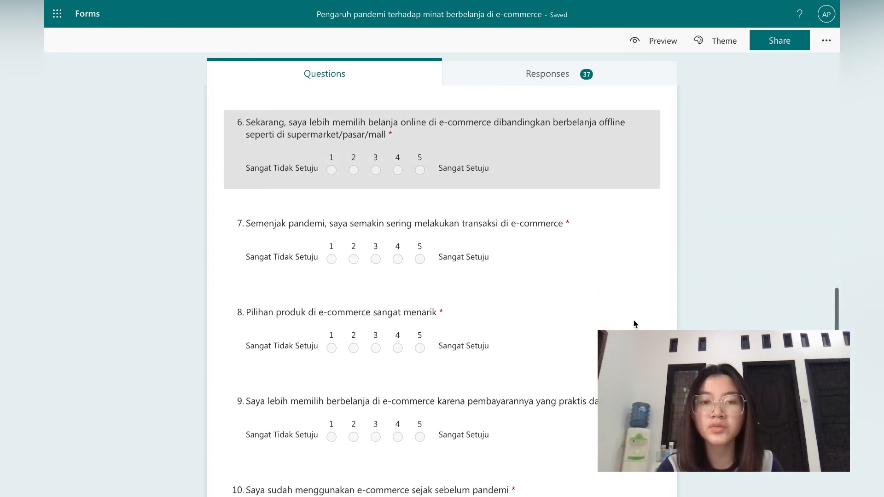
{"action": "scroll", "coordinate": [633, 322], "scroll_direction": "down", "scroll_amount": 5}
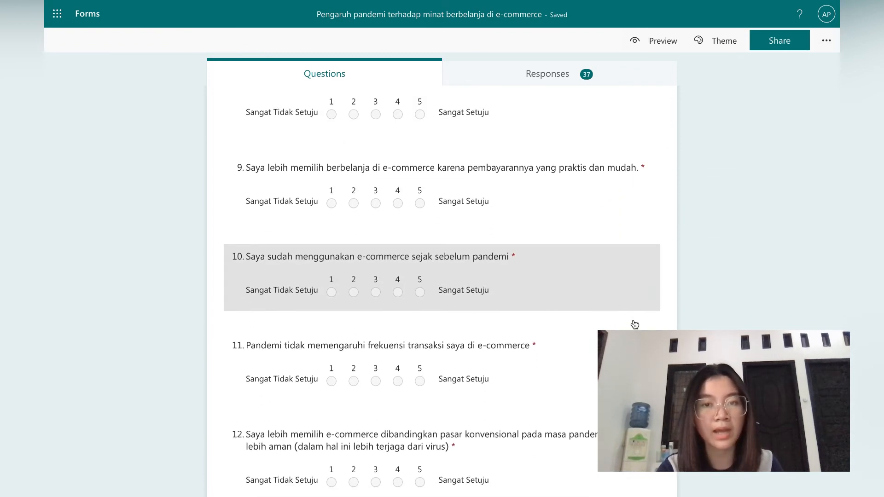
{"action": "scroll", "coordinate": [635, 325], "scroll_direction": "down", "scroll_amount": 2}
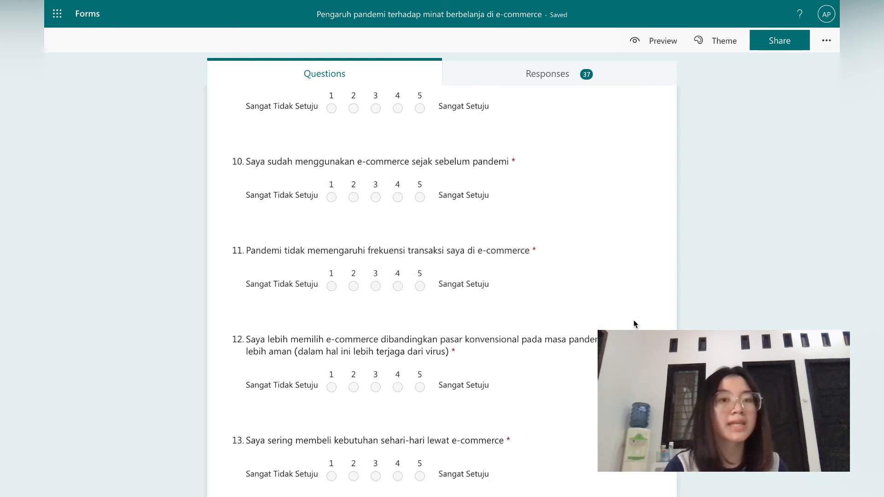
{"action": "scroll", "coordinate": [633, 323], "scroll_direction": "down", "scroll_amount": 5}
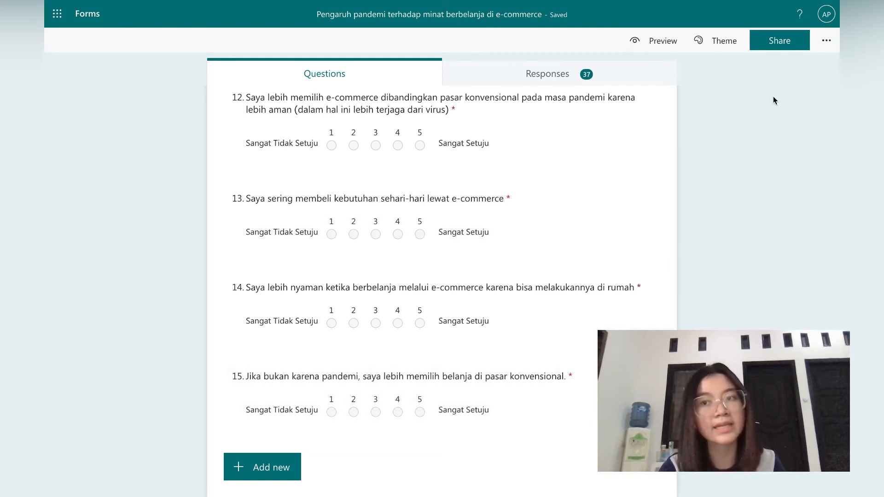
Step: Shorten the survey's response-collection link, copy it, and close the sharing options
{"action": "left_click", "coordinate": [780, 41]}
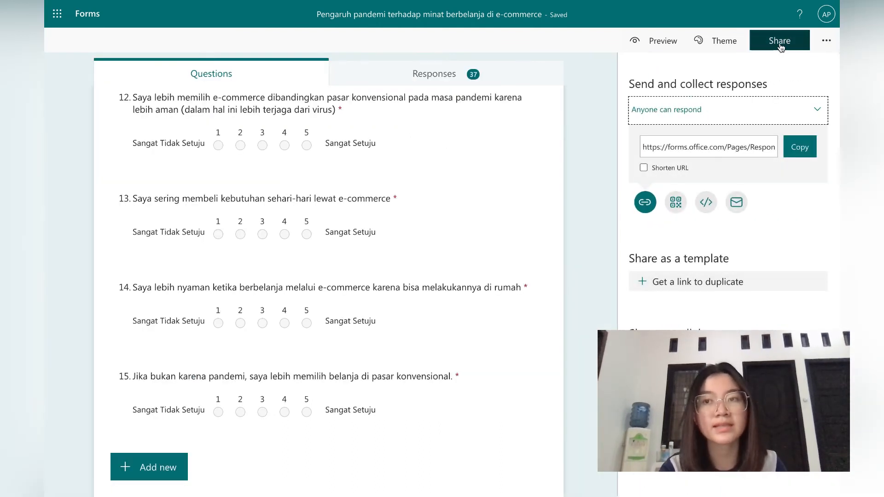
{"action": "left_click", "coordinate": [646, 167]}
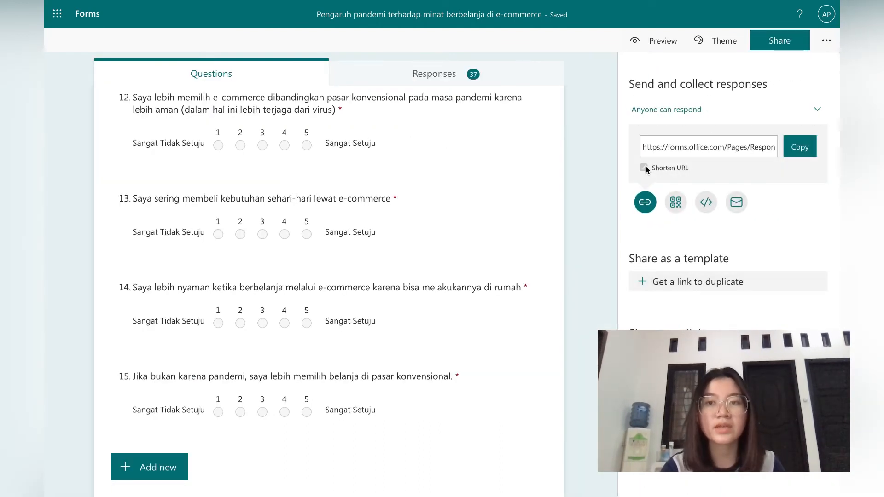
{"action": "left_click", "coordinate": [801, 149]}
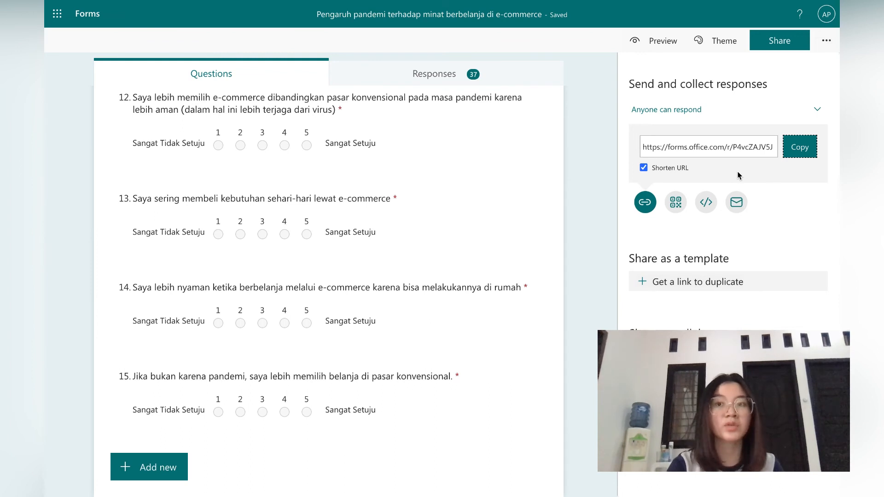
{"action": "left_click", "coordinate": [595, 109]}
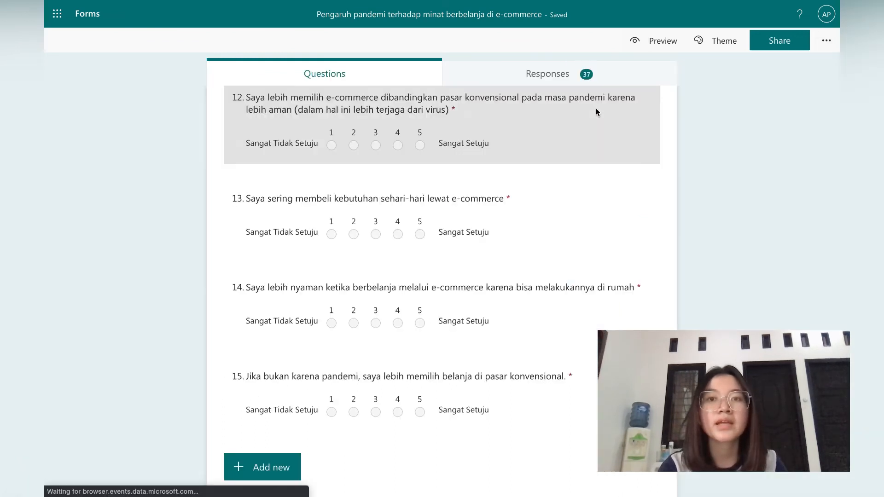
Step: Open the survey's collected responses
{"action": "left_click", "coordinate": [567, 76]}
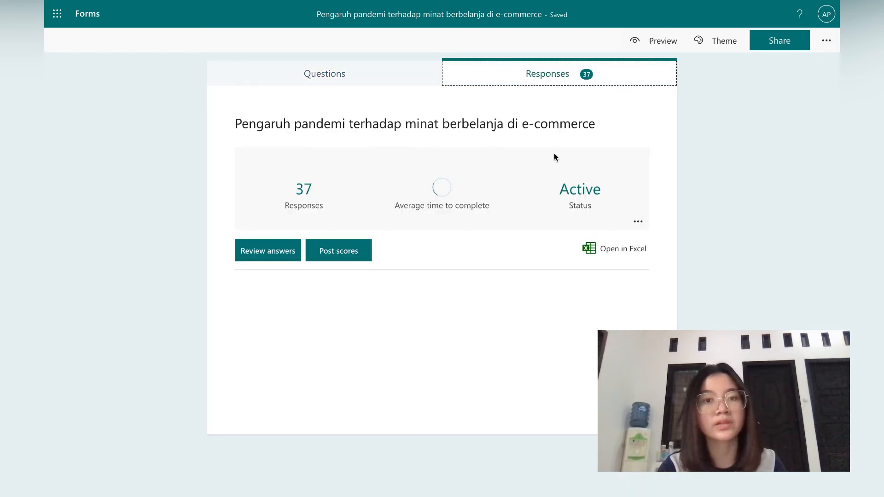